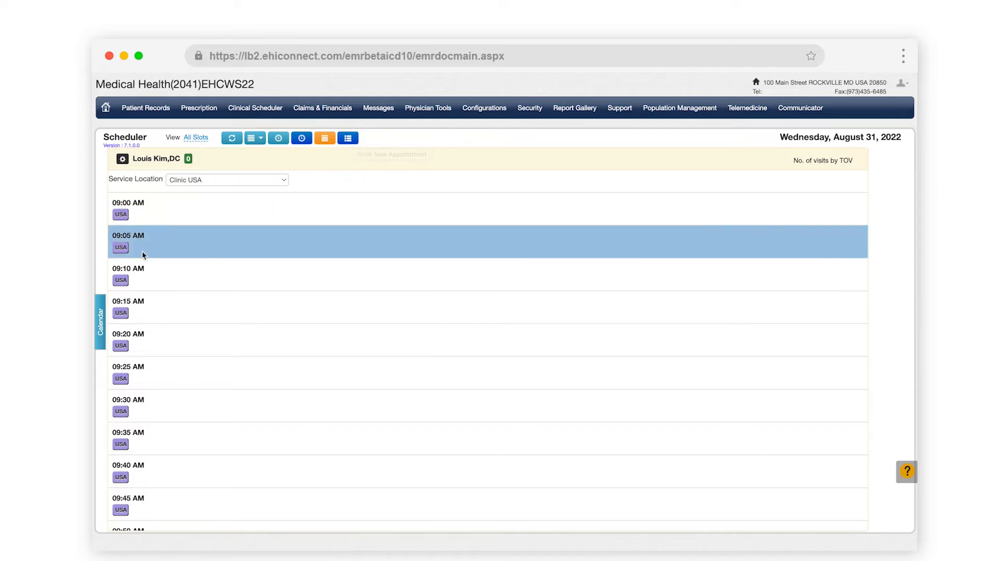
# Start a series appointment booking from the 09:10 AM slot with Follow-up Visit as the type of visit.
pyautogui.click(126, 283)
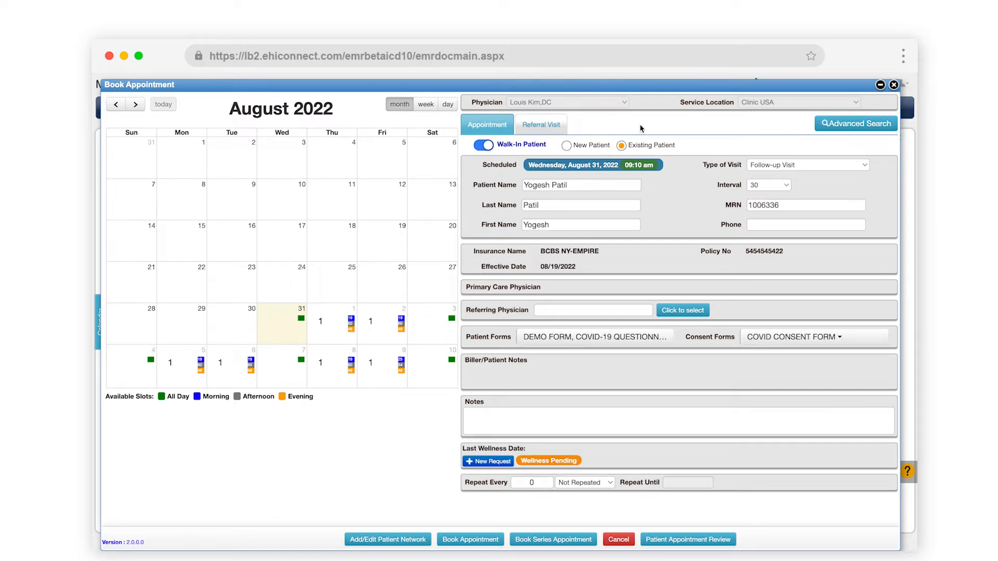
pyautogui.click(778, 170)
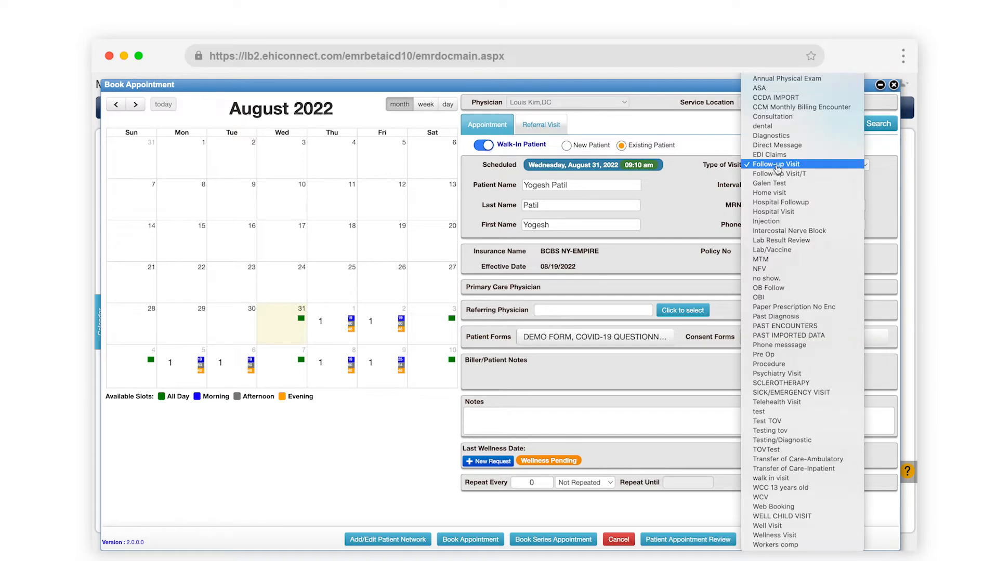
pyautogui.click(777, 165)
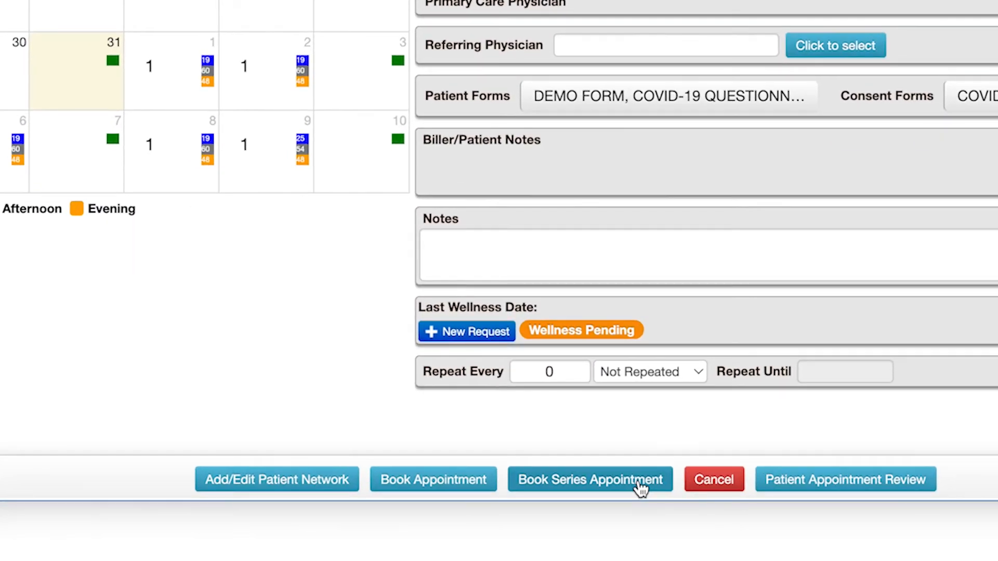
pyautogui.click(639, 485)
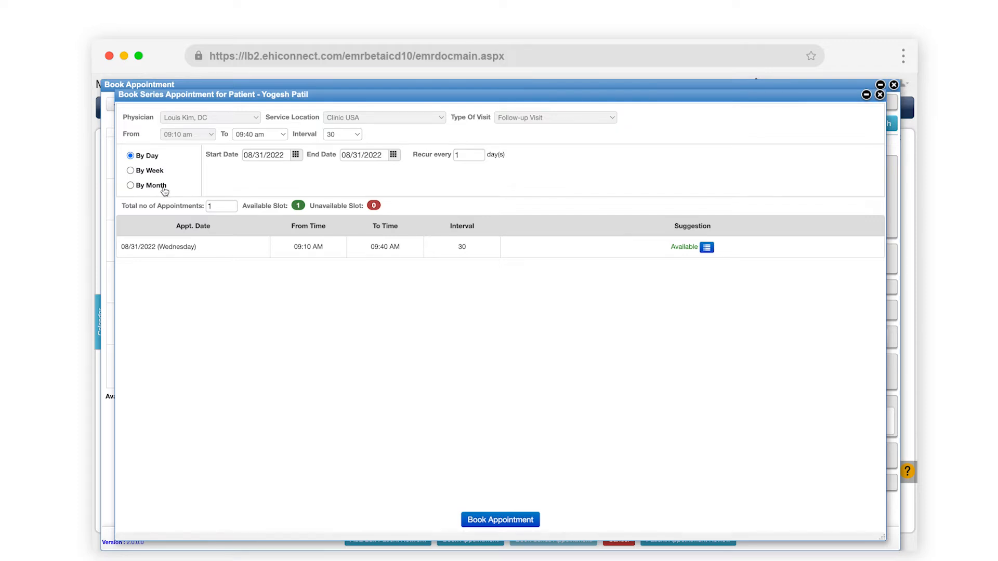
# Look at the weekly and monthly recurrence options of the series appointment and return to daily recurrence.
pyautogui.click(159, 172)
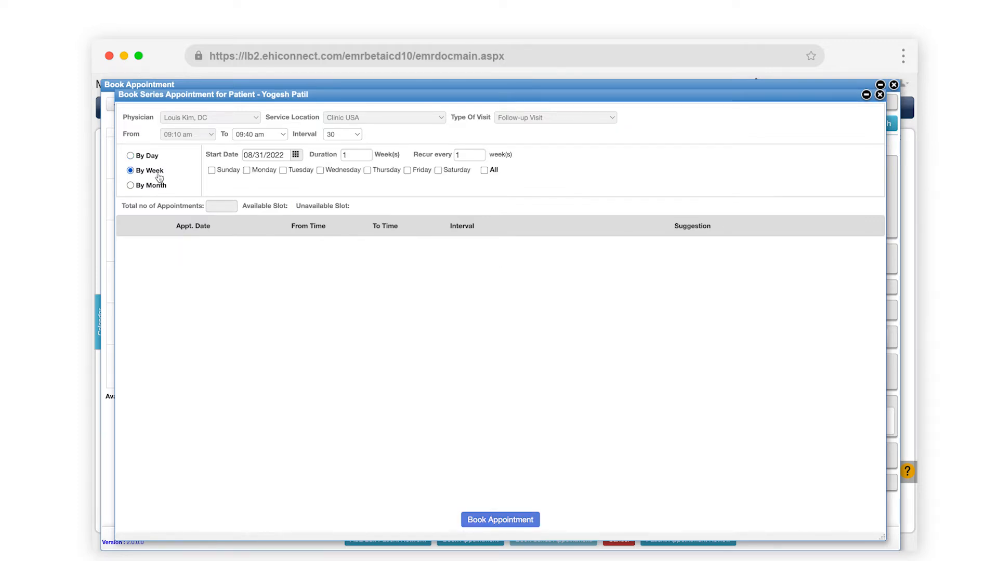
pyautogui.click(156, 189)
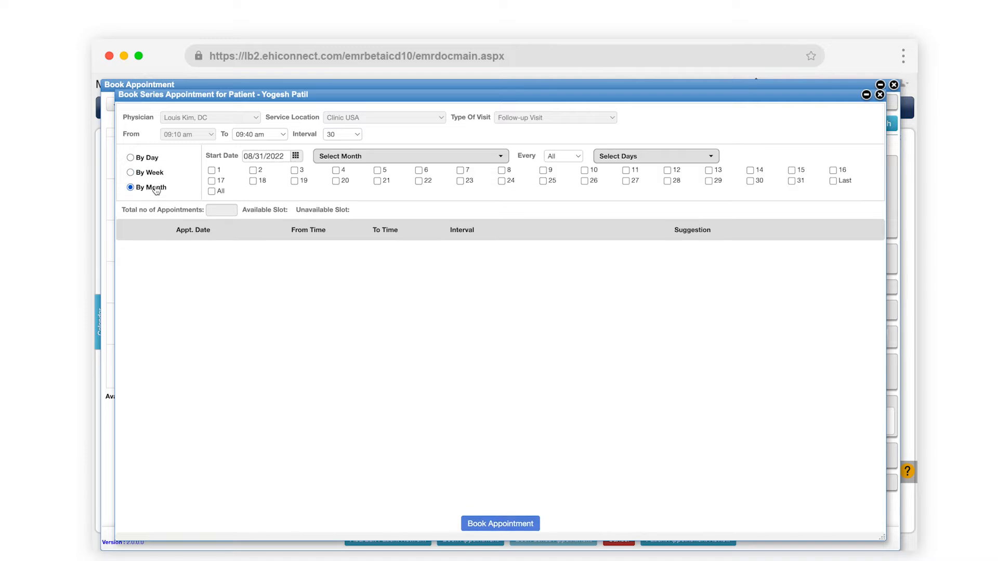
pyautogui.click(155, 158)
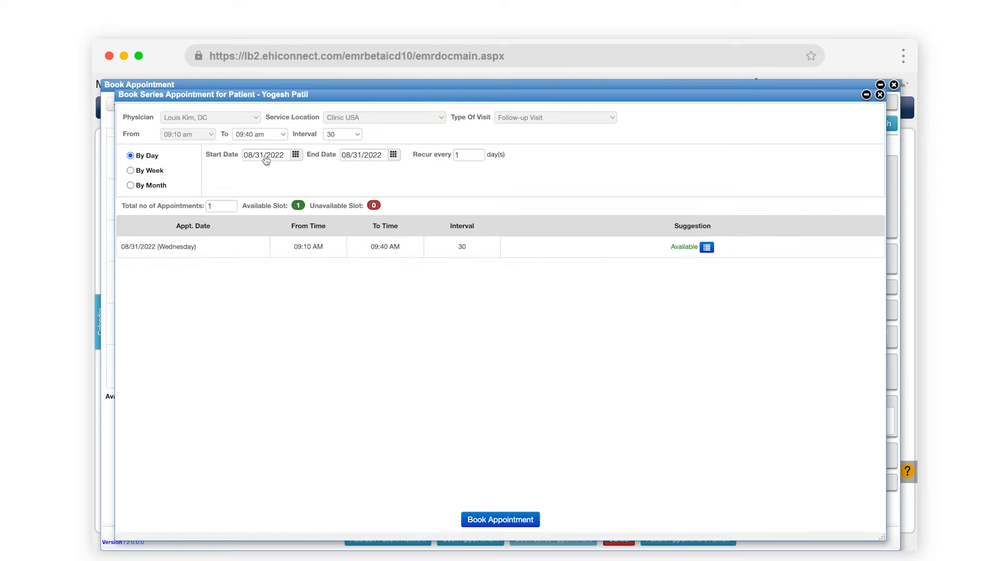
# Set the daily series to run from 08/31/2022 to 09/13/2022, recurring every 3 days.
pyautogui.click(295, 155)
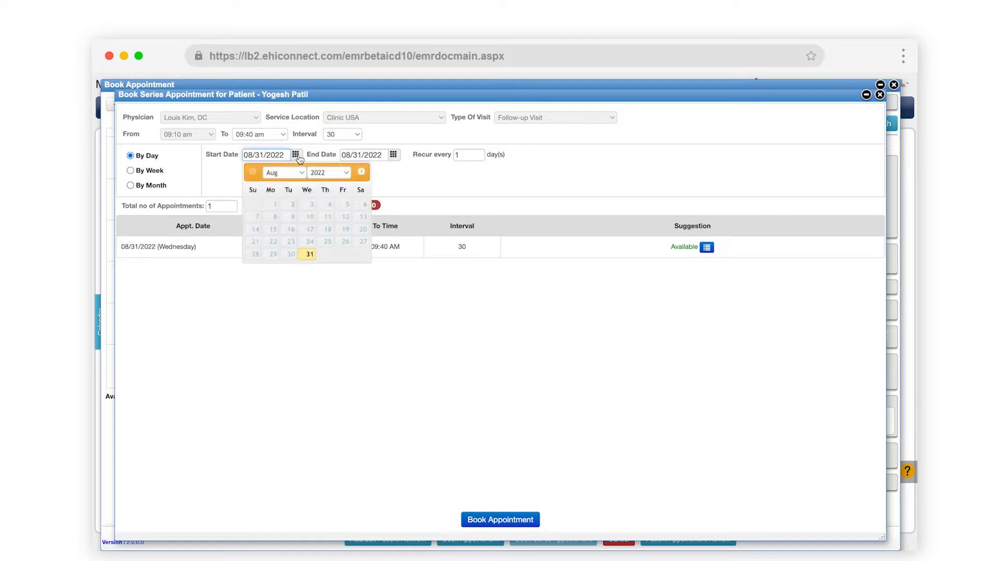
pyautogui.click(307, 255)
pyautogui.click(393, 155)
pyautogui.click(383, 173)
pyautogui.click(372, 181)
pyautogui.click(389, 229)
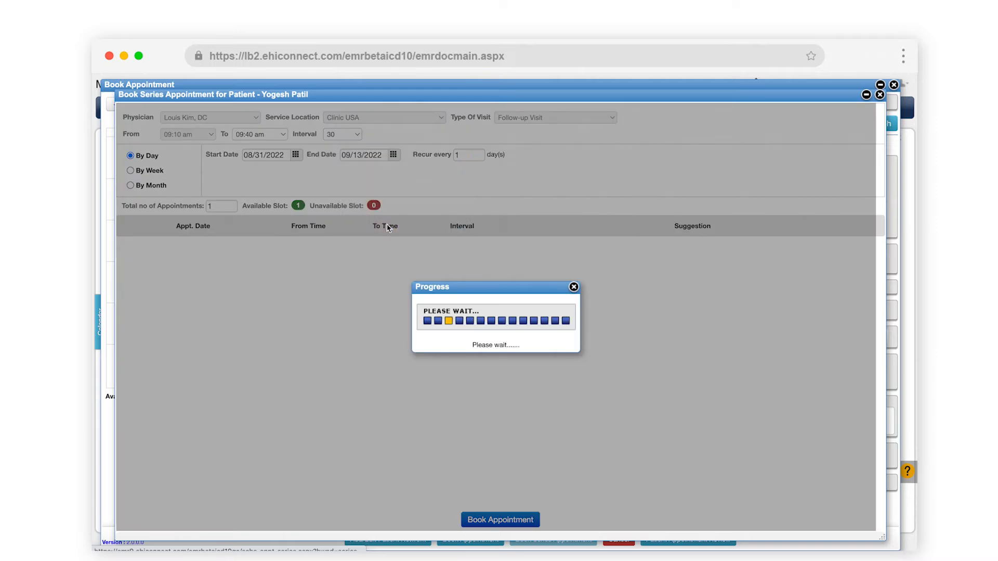
pyautogui.moveTo(462, 157); pyautogui.dragTo(452, 158)
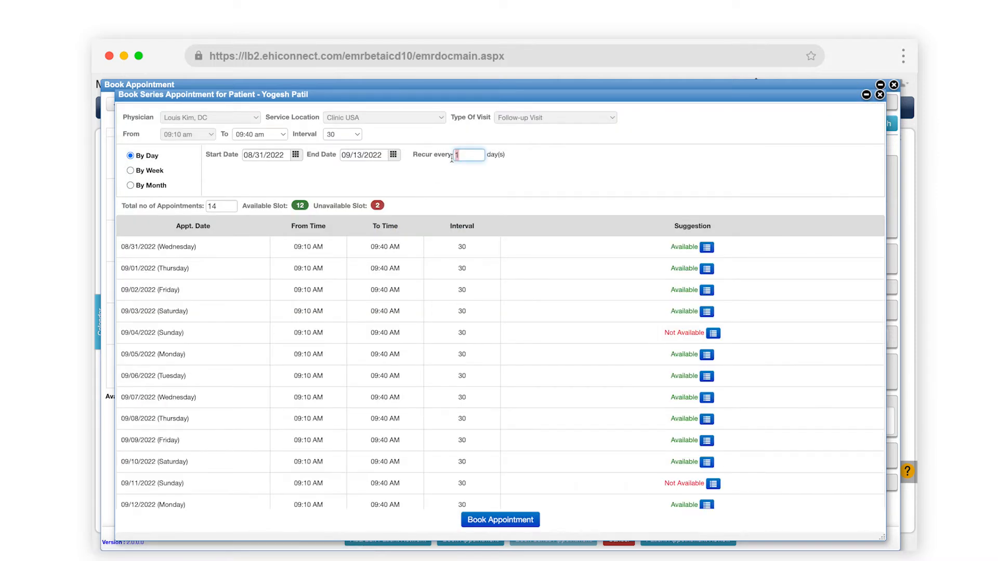
pyautogui.write('3')
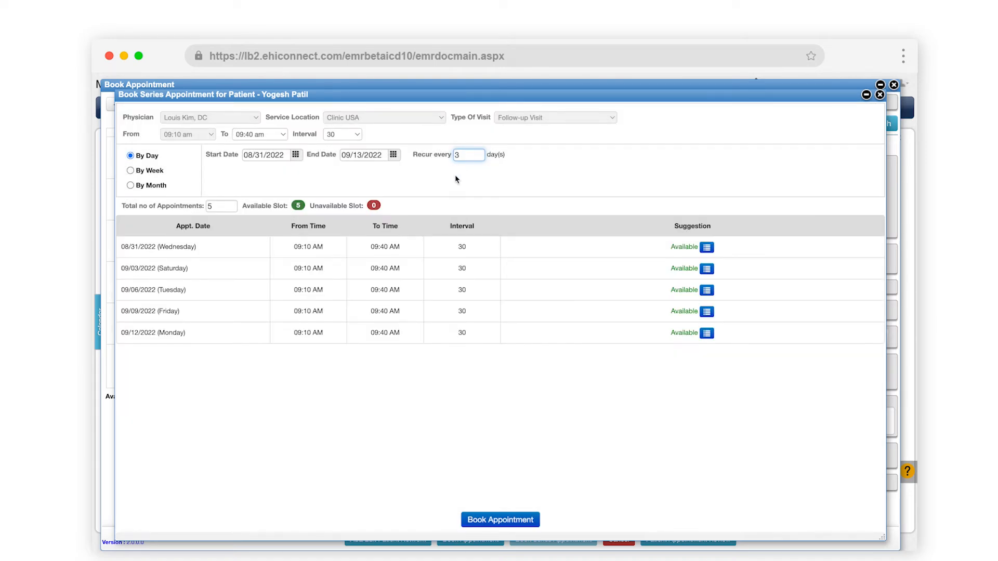
pyautogui.click(697, 173)
# Set the total number of appointments in the daily series to 10.
pyautogui.click(218, 207)
pyautogui.moveTo(219, 208); pyautogui.dragTo(207, 211)
pyautogui.write('10')
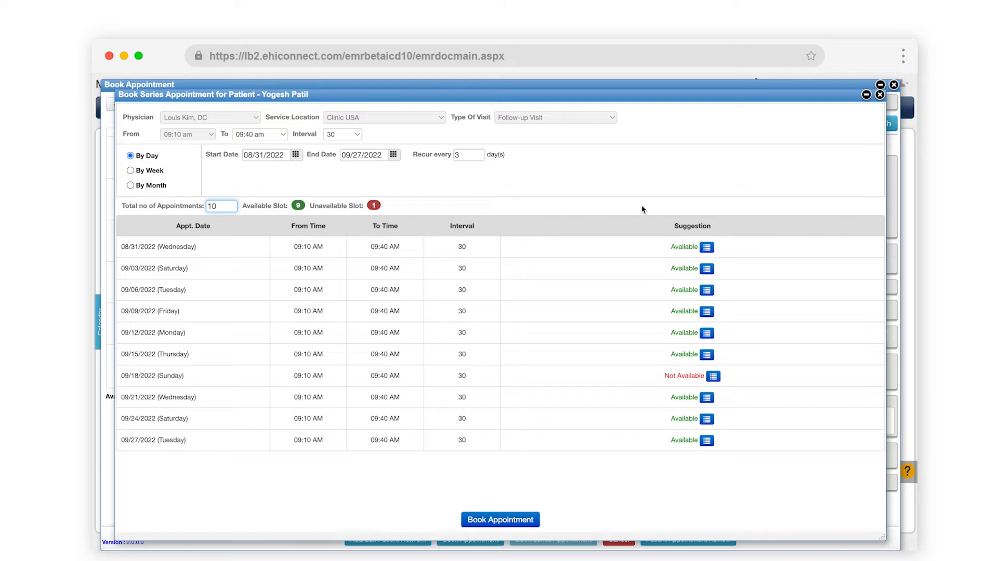
# Reschedule the unavailable 09/18/2022 appointment to 01:30 PM and the 09/03/2022 appointment to 06:55 PM.
pyautogui.click(713, 378)
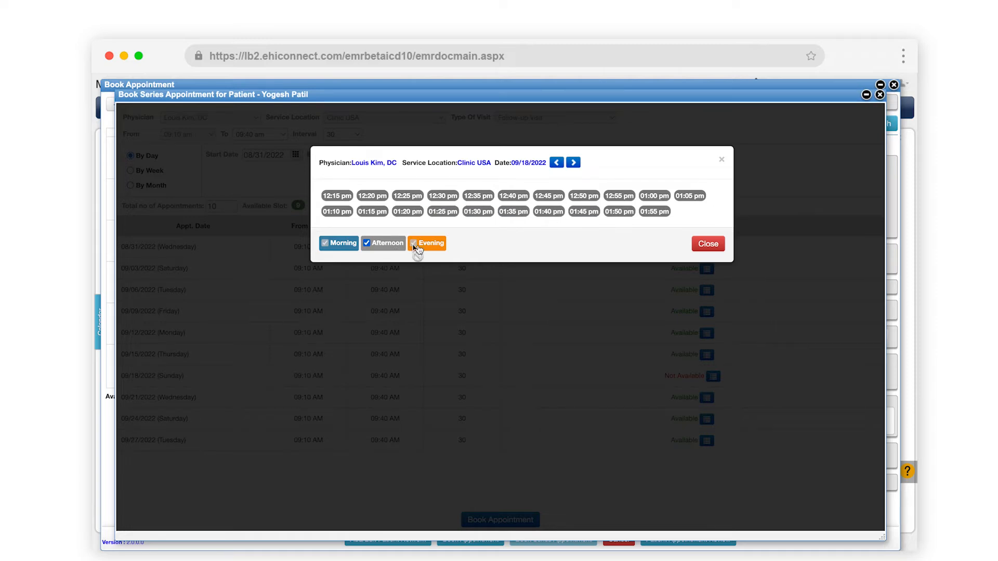
pyautogui.click(478, 211)
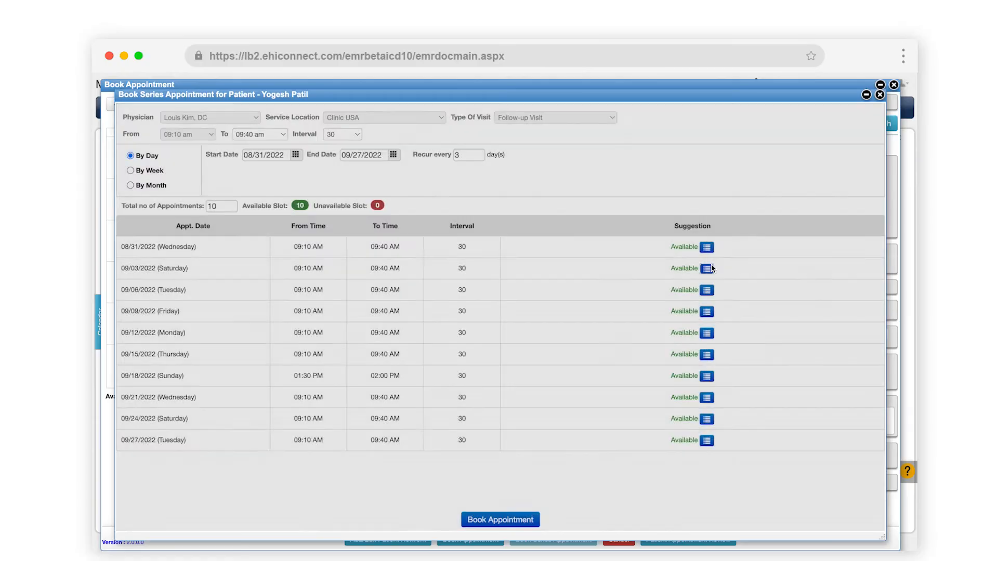
pyautogui.click(685, 258)
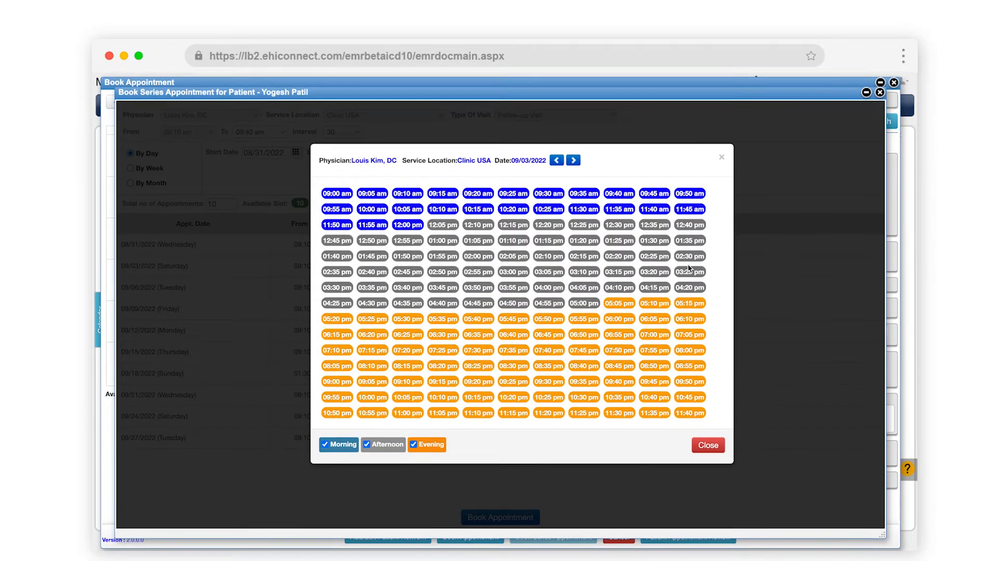
pyautogui.click(619, 337)
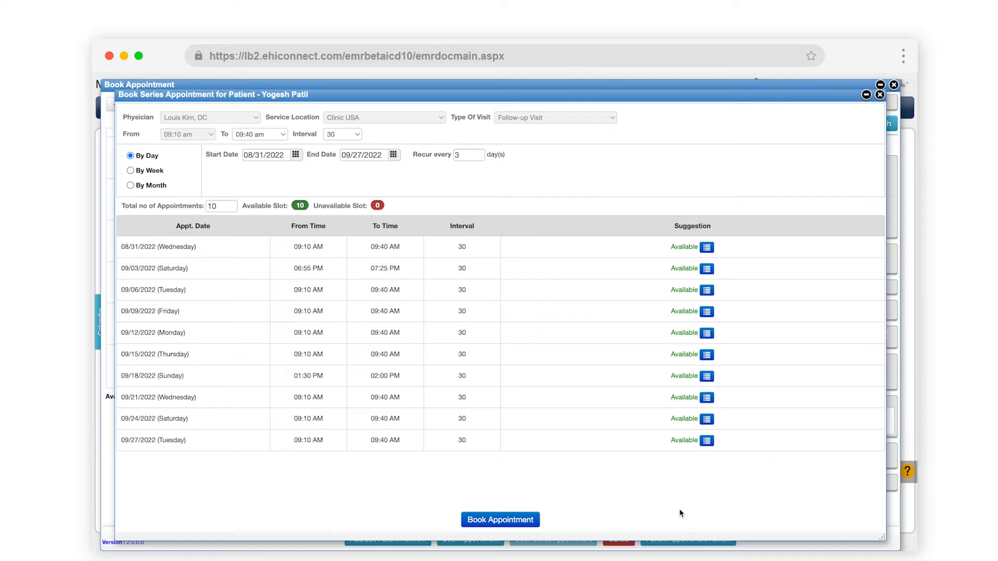
# Set the total number of appointments in the daily series to 12.
pyautogui.moveTo(228, 208); pyautogui.dragTo(205, 210)
pyautogui.write('12')
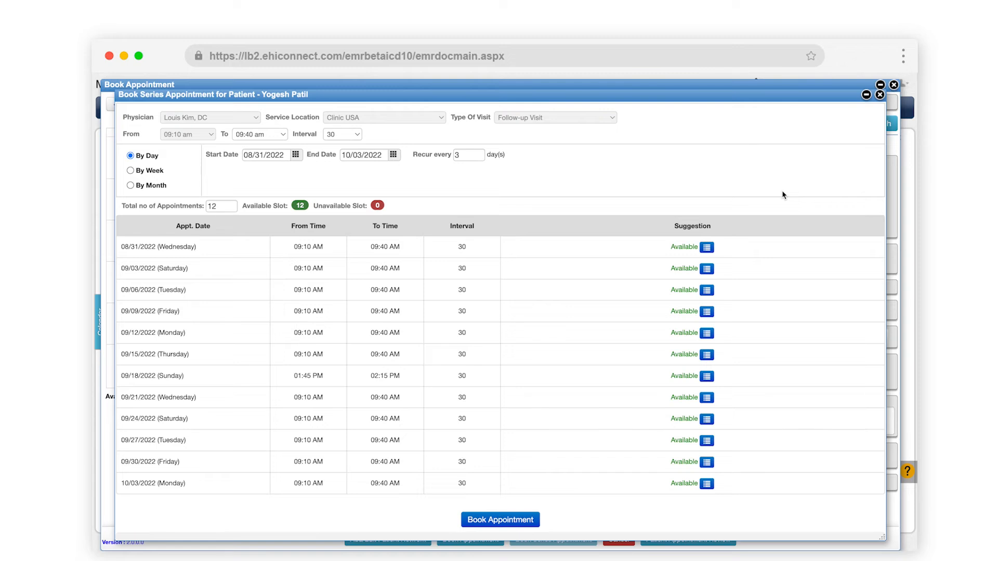
# Set up a weekly series starting 08/31/2022 for a duration of 6 weeks on Tuesday and Thursday.
pyautogui.click(161, 172)
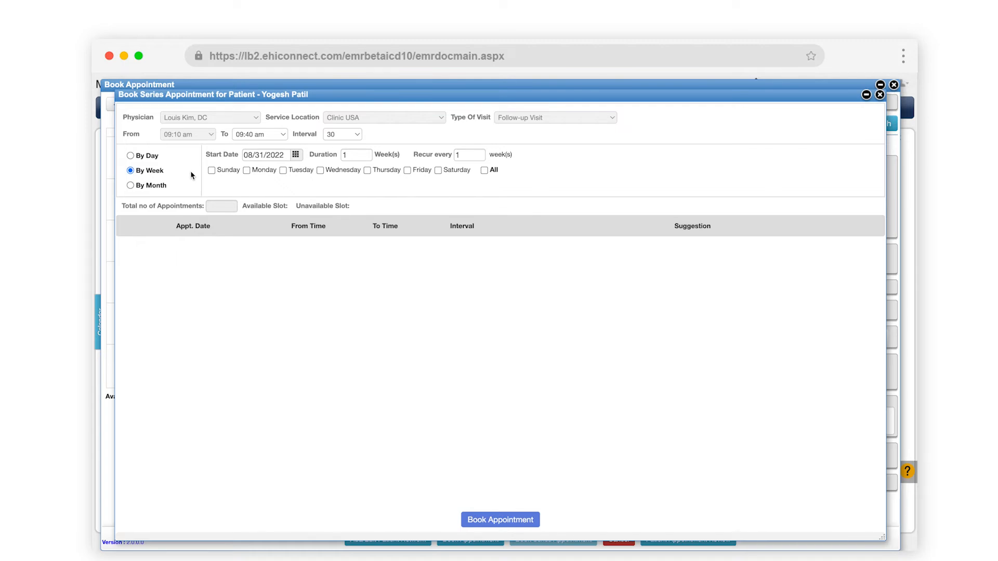
pyautogui.click(295, 155)
pyautogui.click(310, 254)
pyautogui.doubleClick(344, 156)
pyautogui.write('6')
pyautogui.click(283, 170)
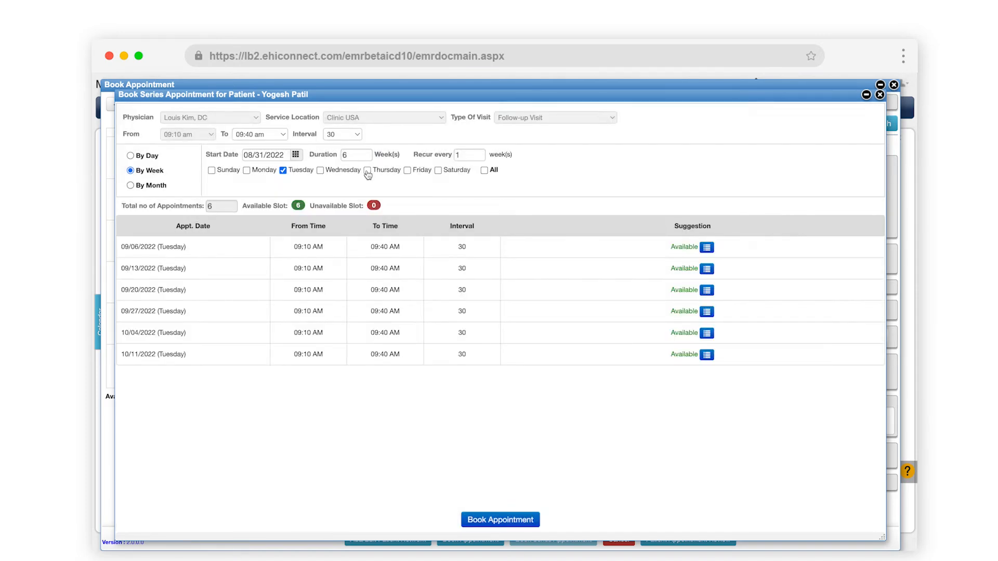
pyautogui.click(368, 171)
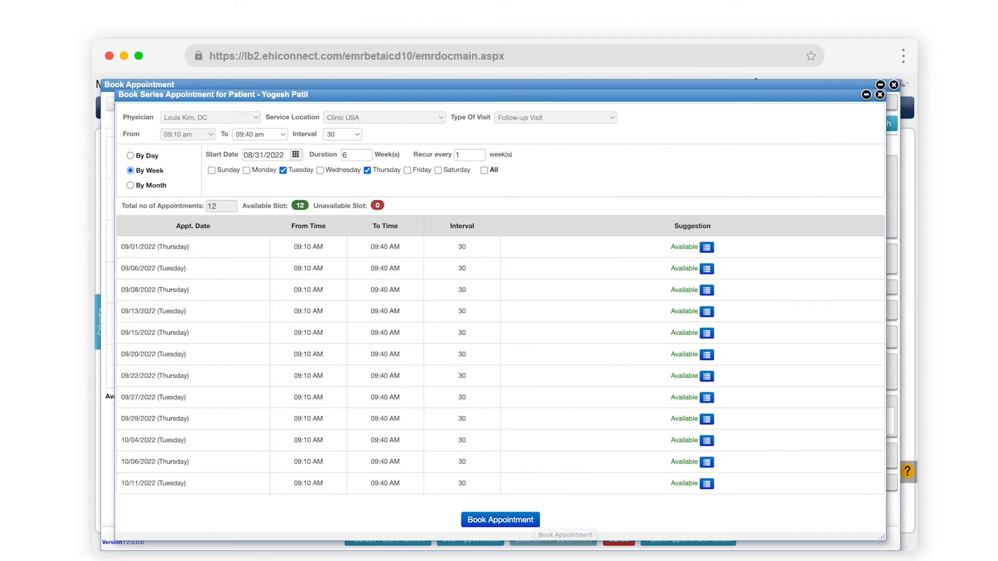
# Set up a monthly series starting 08/31/2022 for September and October 2022 on the last day of each month.
pyautogui.click(131, 187)
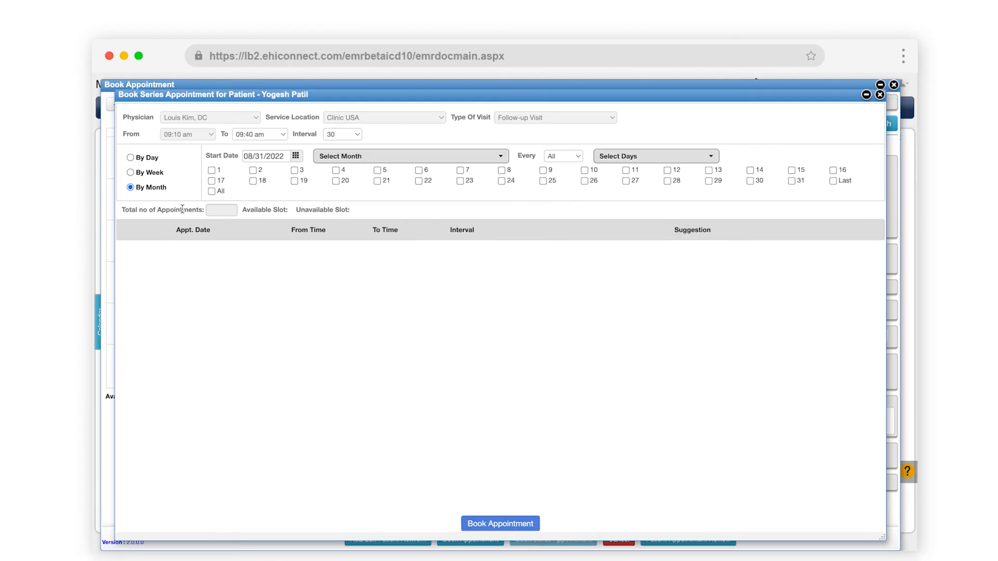
pyautogui.click(296, 156)
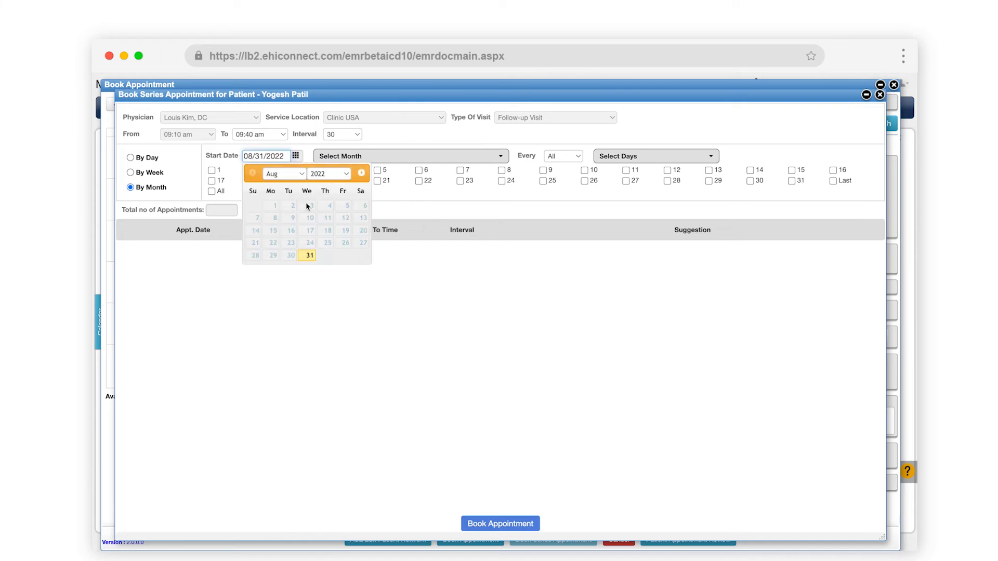
pyautogui.click(310, 255)
pyautogui.click(363, 157)
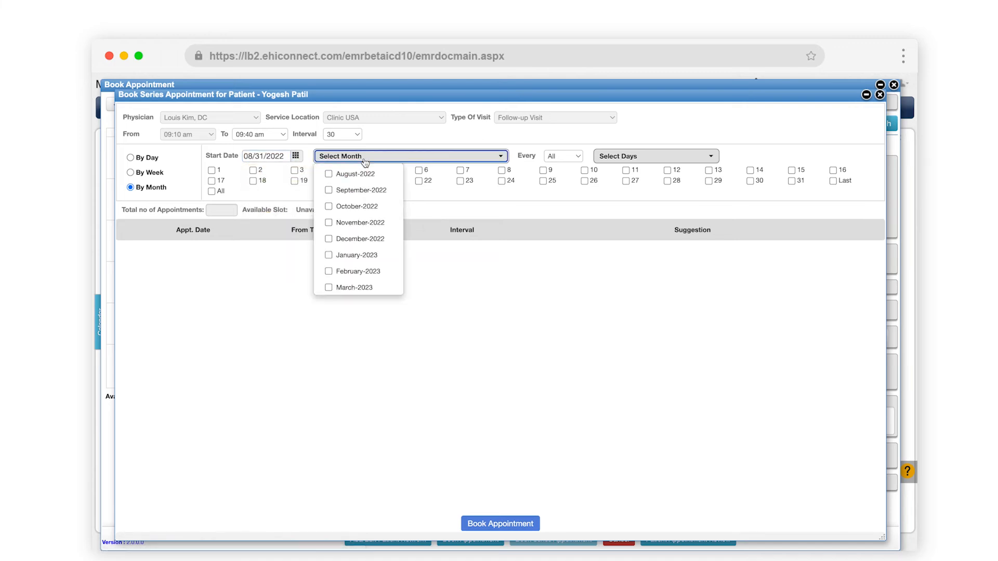
pyautogui.click(361, 191)
pyautogui.click(359, 207)
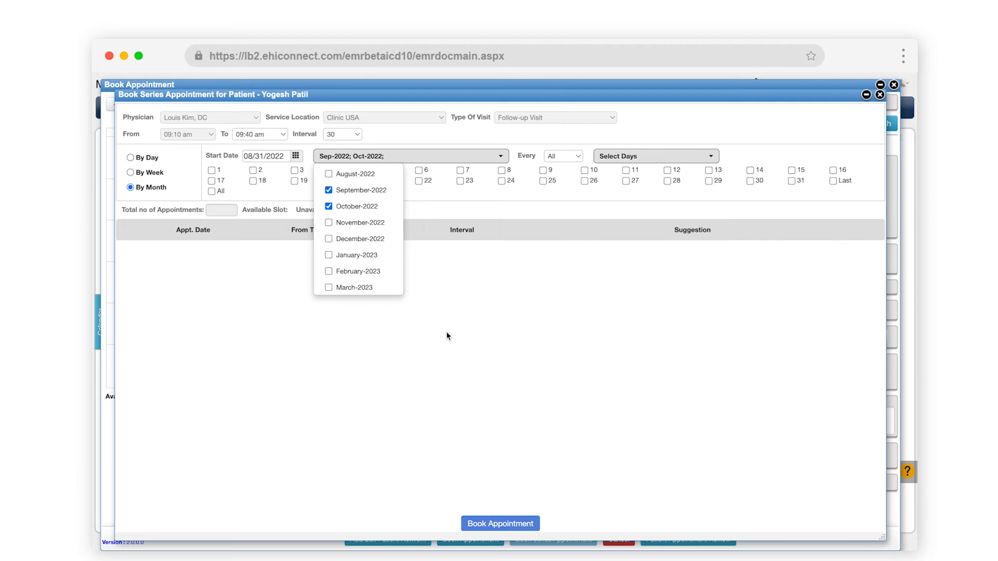
pyautogui.click(648, 139)
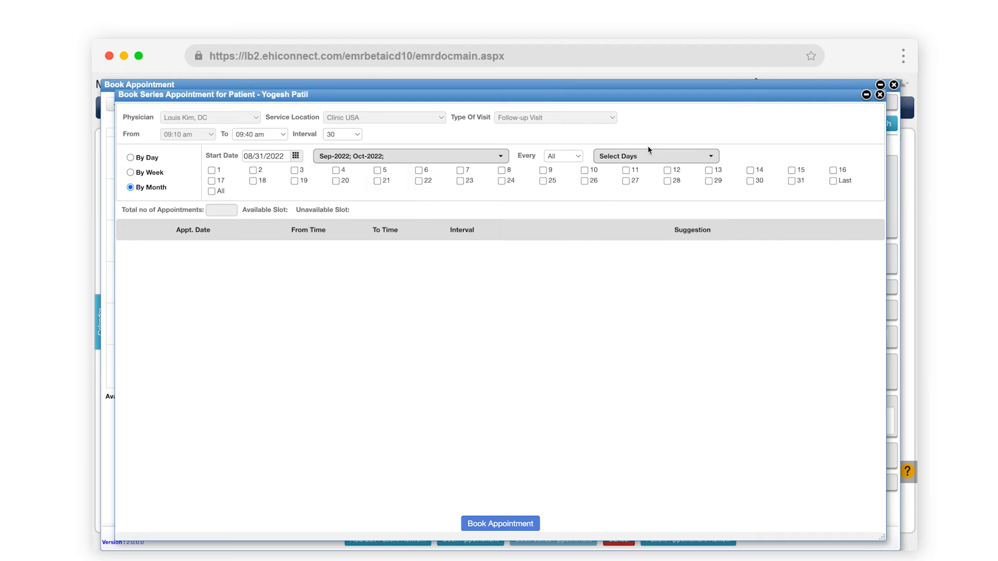
pyautogui.click(833, 181)
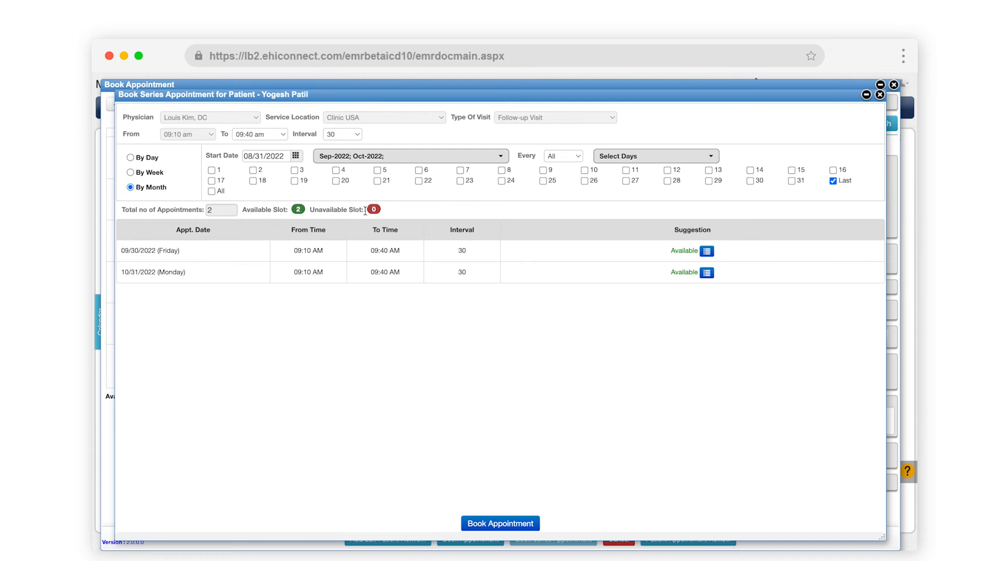
# Select all dates of the chosen months, and narrow the monthly series to the 1st Monday and Thursday.
pyautogui.click(220, 191)
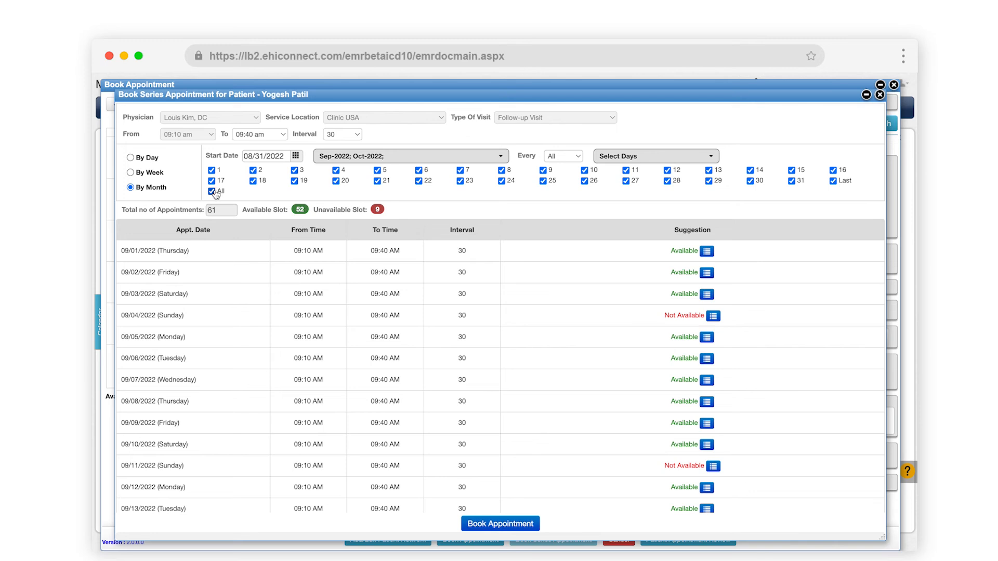
pyautogui.click(697, 156)
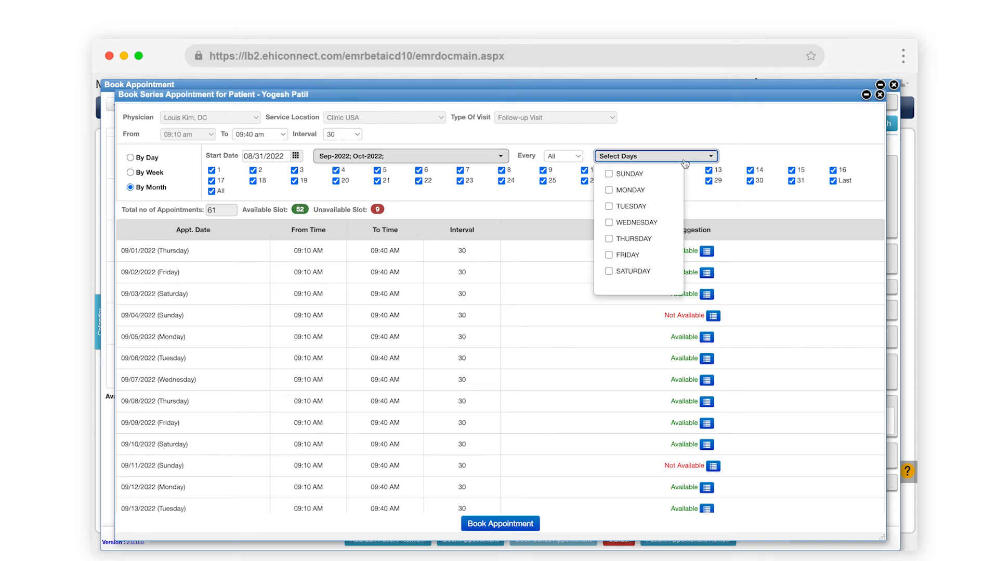
pyautogui.click(637, 191)
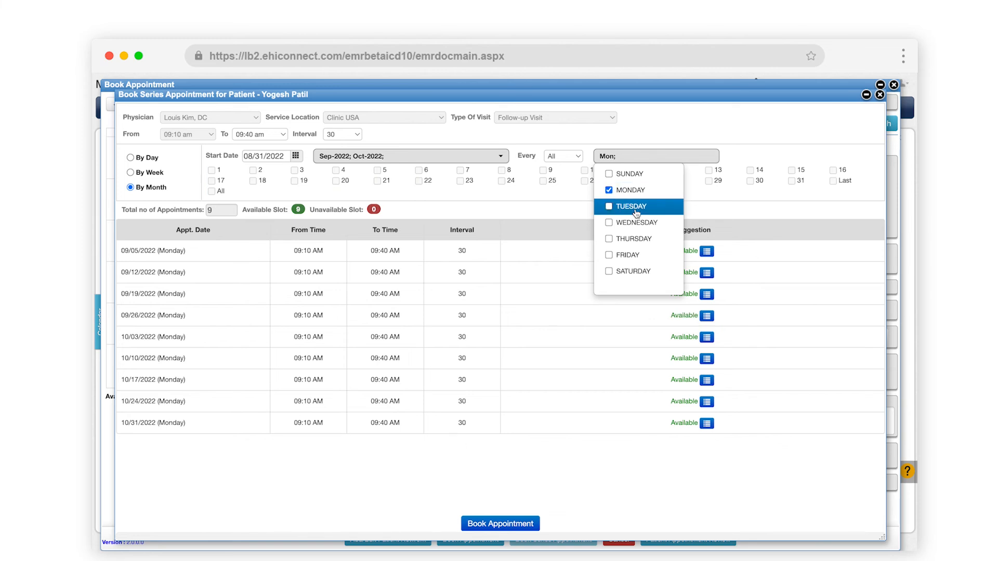
pyautogui.click(635, 239)
pyautogui.click(560, 205)
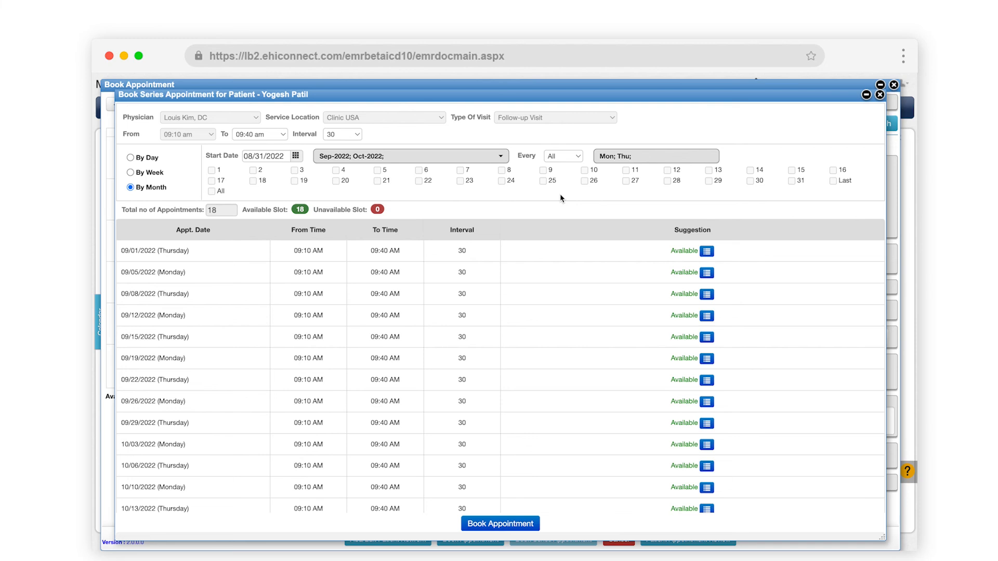
pyautogui.click(562, 156)
pyautogui.click(561, 165)
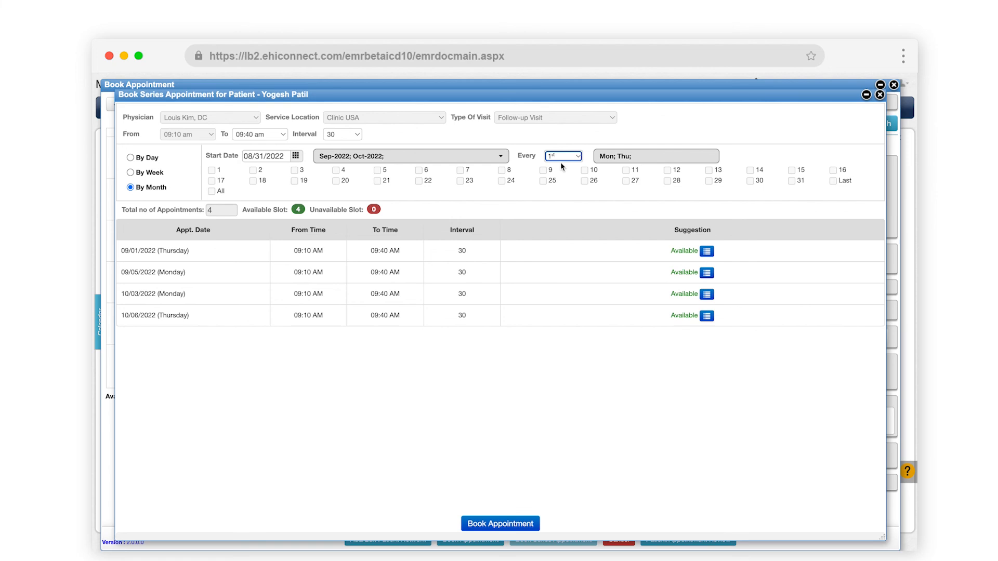